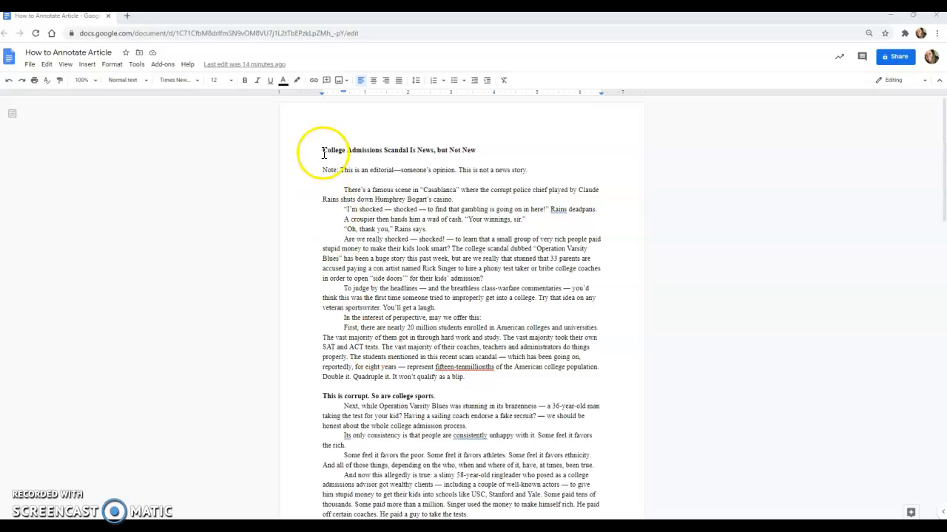
Add the comment "How many people cheat in order to get into college?" to the article title
drag(324, 150, 478, 152)
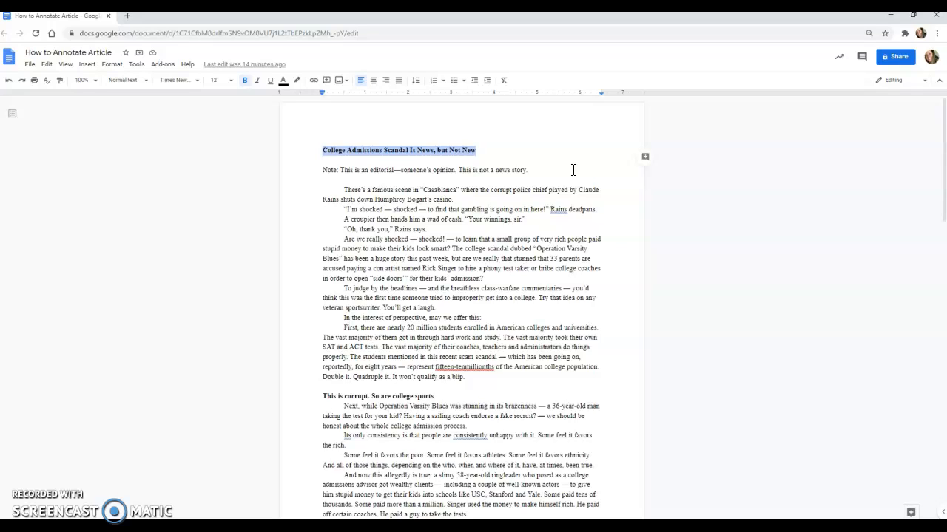
click(342, 148)
drag(325, 151, 478, 151)
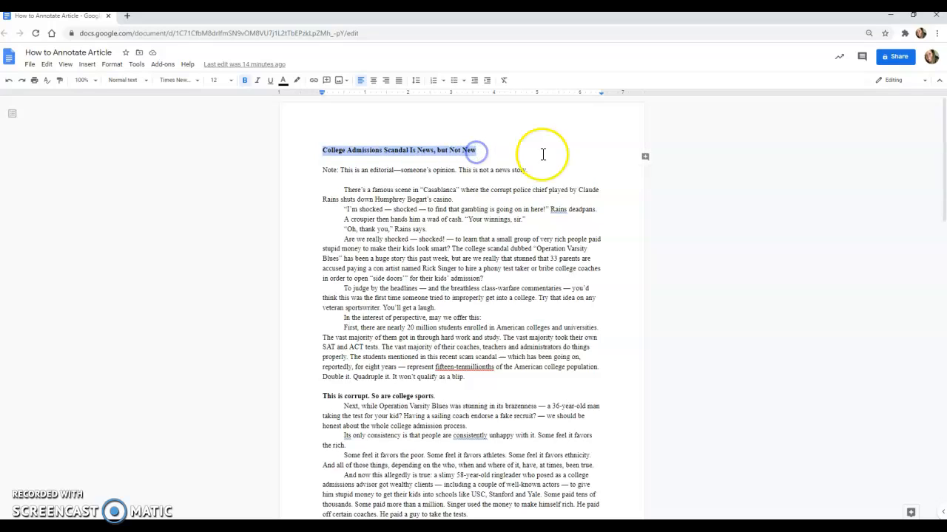
click(645, 163)
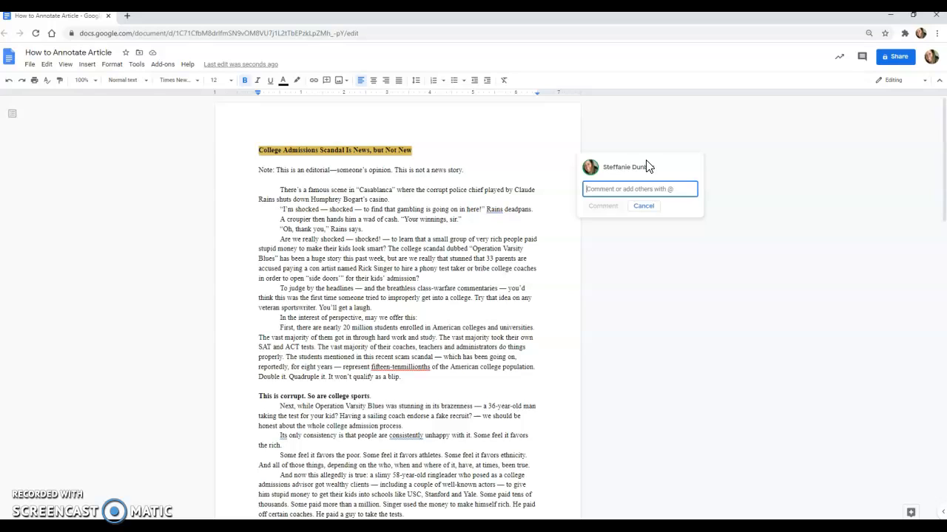
text(How many people)
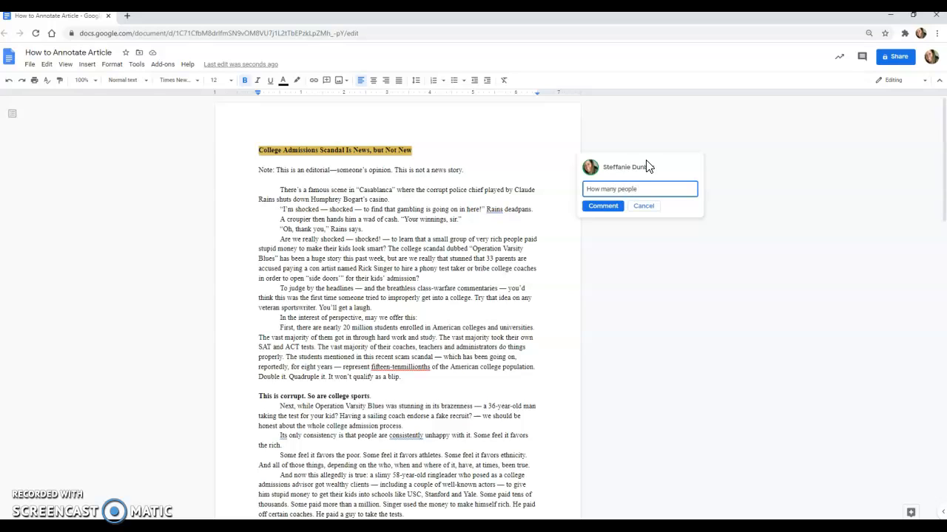
text( cheat in order to get into c)
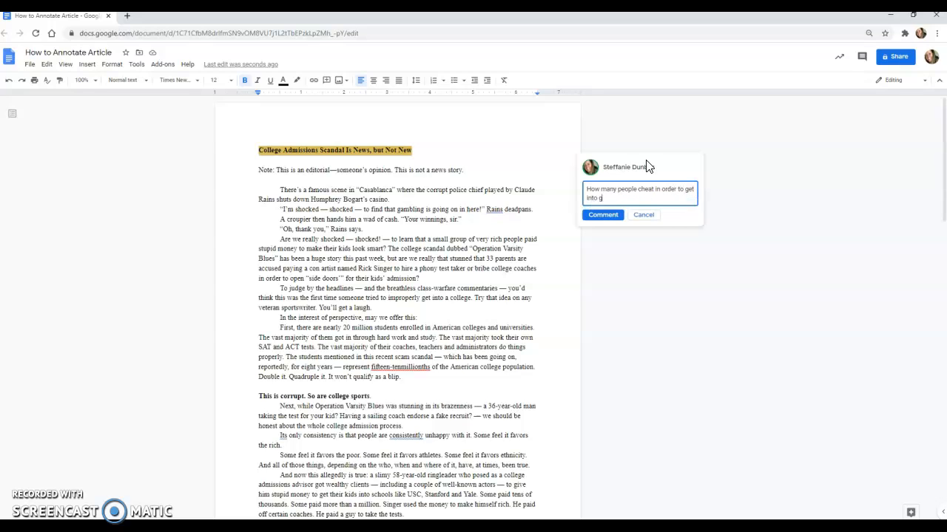
text(ollege?)
click(601, 215)
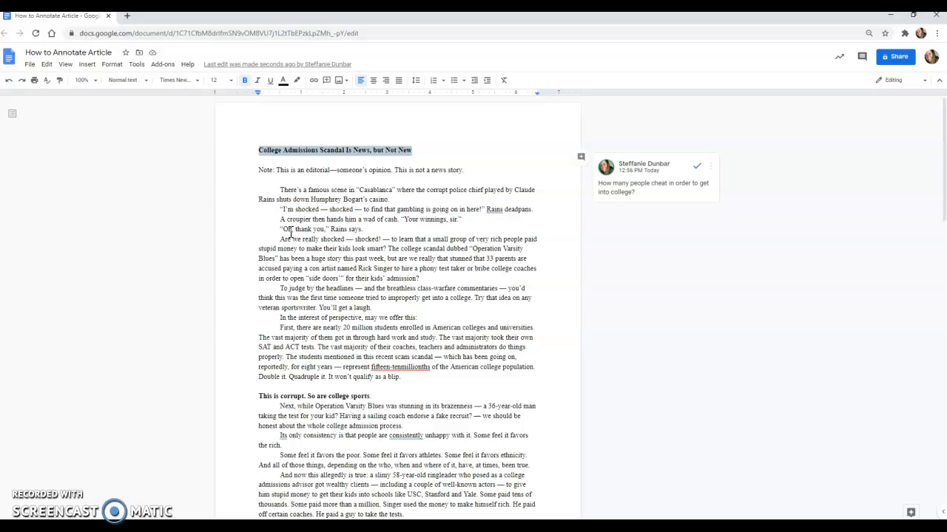
click(307, 223)
click(376, 240)
click(476, 258)
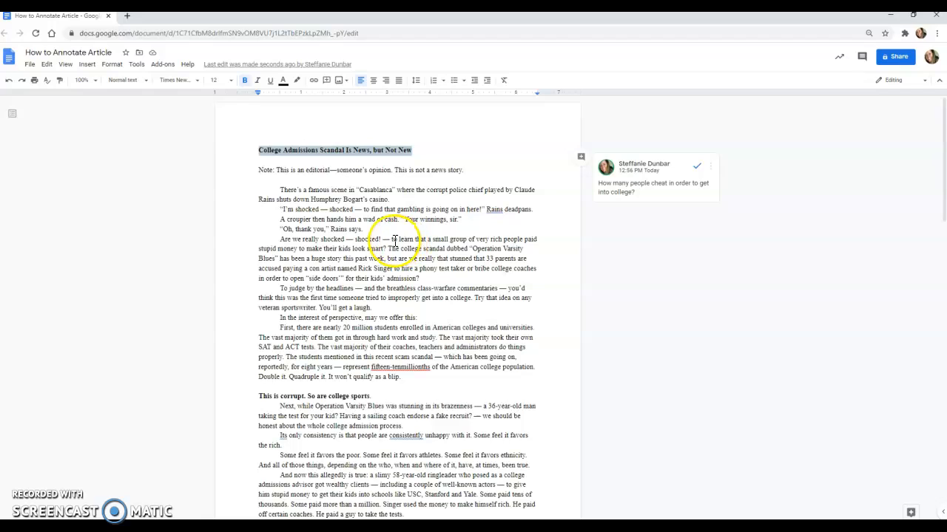
Comment "As a parent, I do and don't understand why some parents would do this for their children..." on "small group of very rich people…look smart"
drag(431, 239, 385, 249)
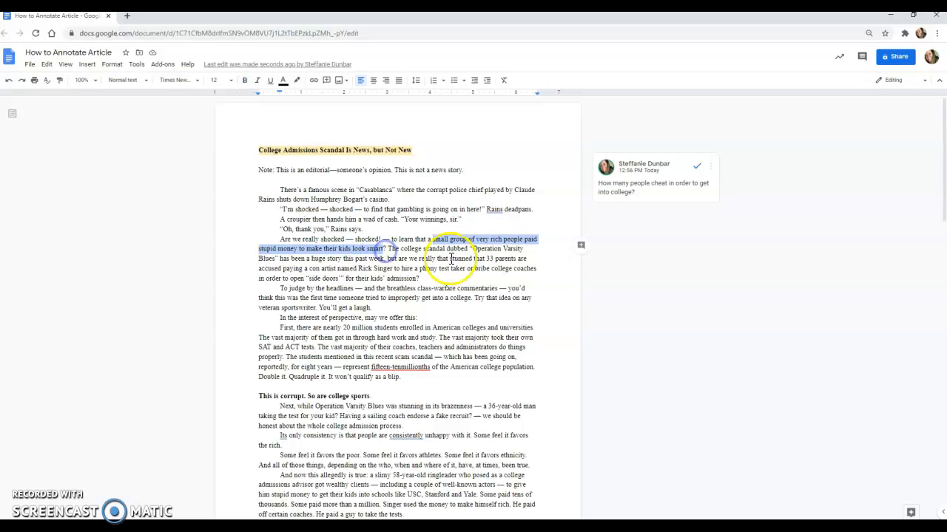
click(581, 248)
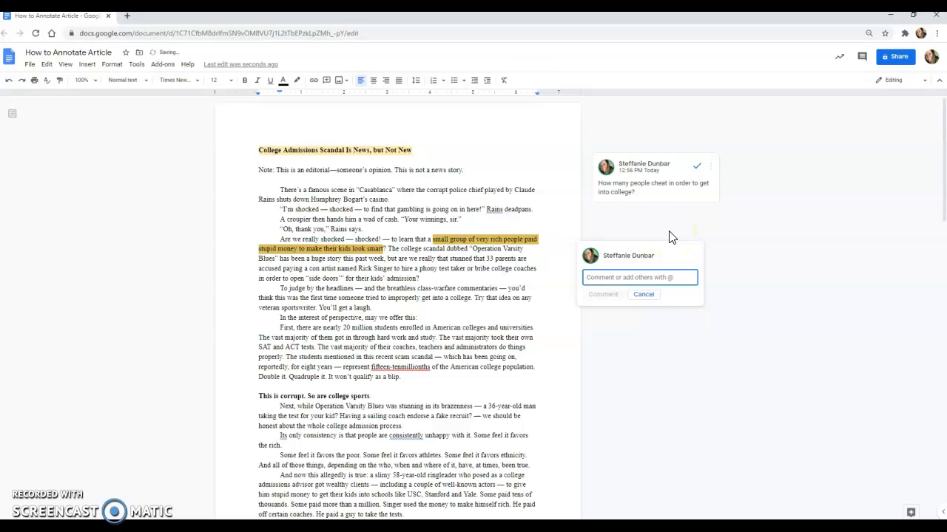
text(As p)
key(BackSpace)
text(p)
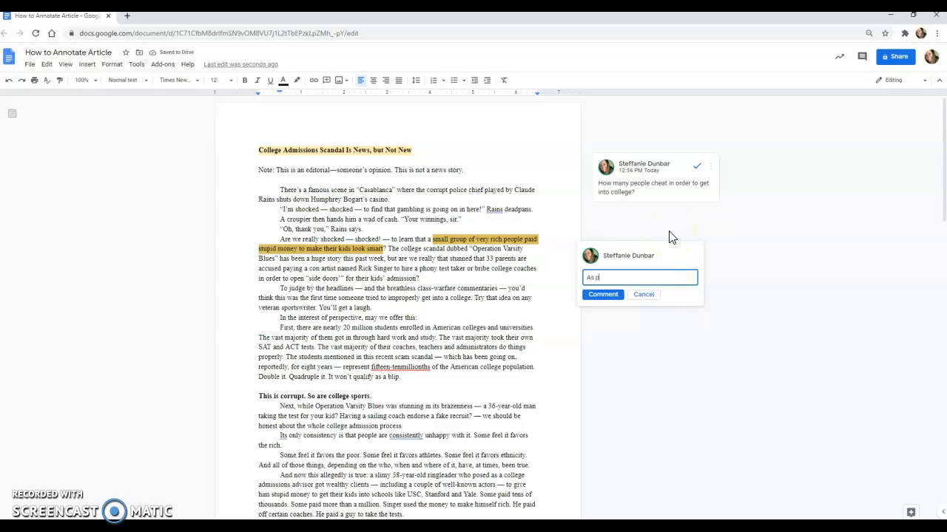
text( parent, I don)
text('t)
key(BackSpace)
key(BackSpace)
key(BackSpace)
text(and don't understand why some parents would do this for their children...)
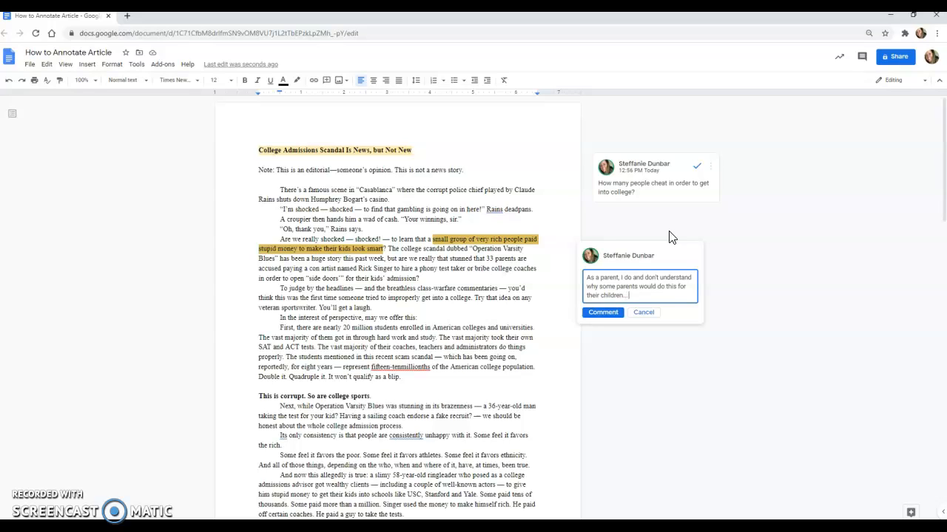
click(604, 313)
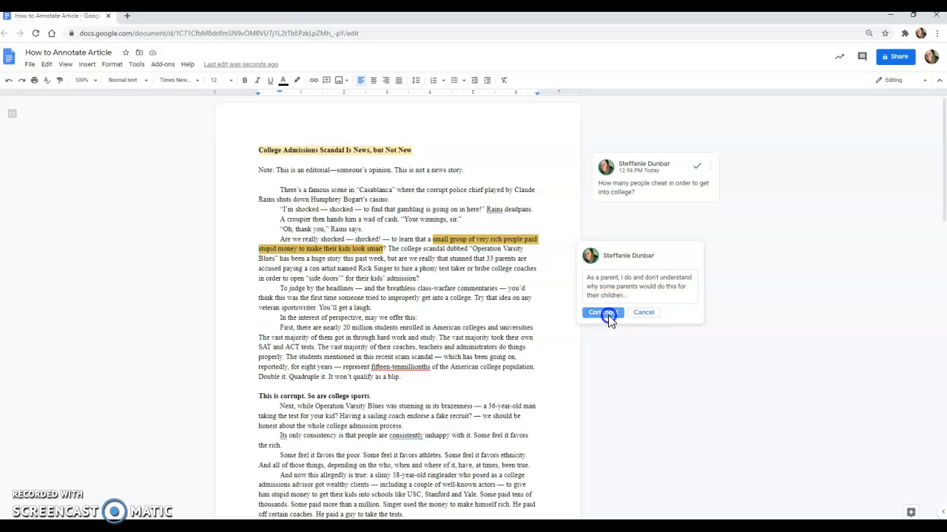
click(530, 318)
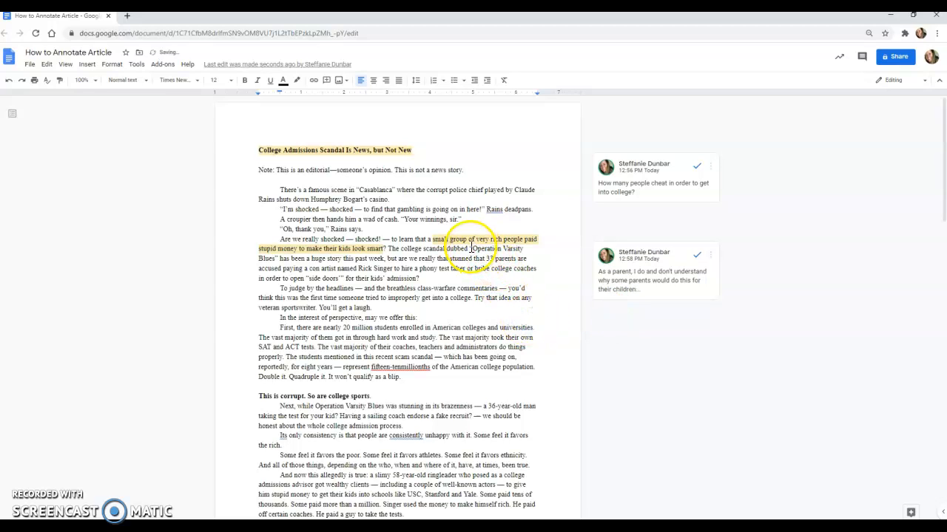
Add the comment "I remember when this movie came out!" to the phrase "Operation Varsity Blues"
drag(471, 249, 273, 260)
click(580, 255)
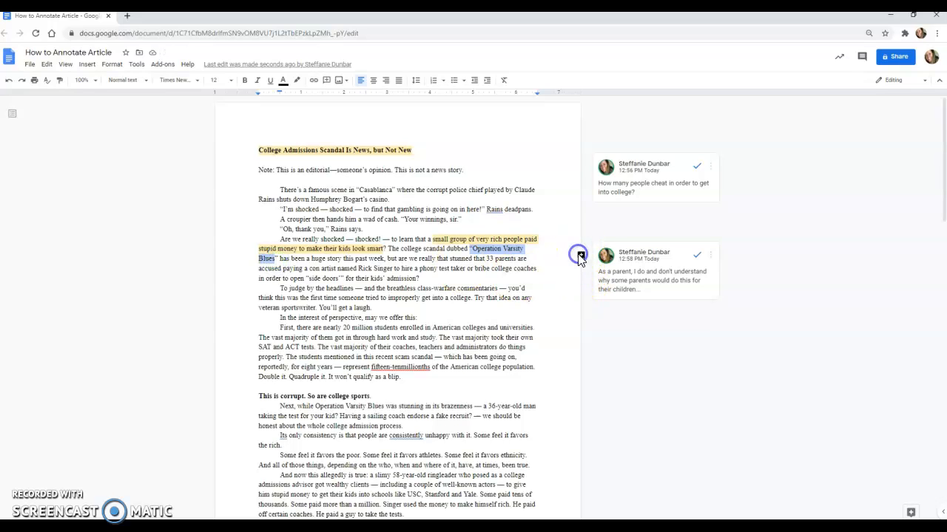
text(I remember)
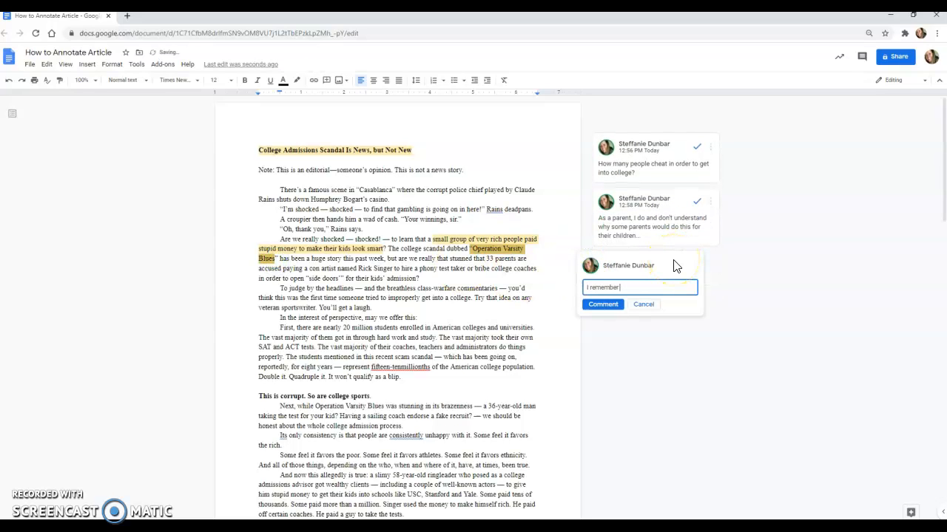
text( when this movie came out!)
click(688, 286)
click(614, 314)
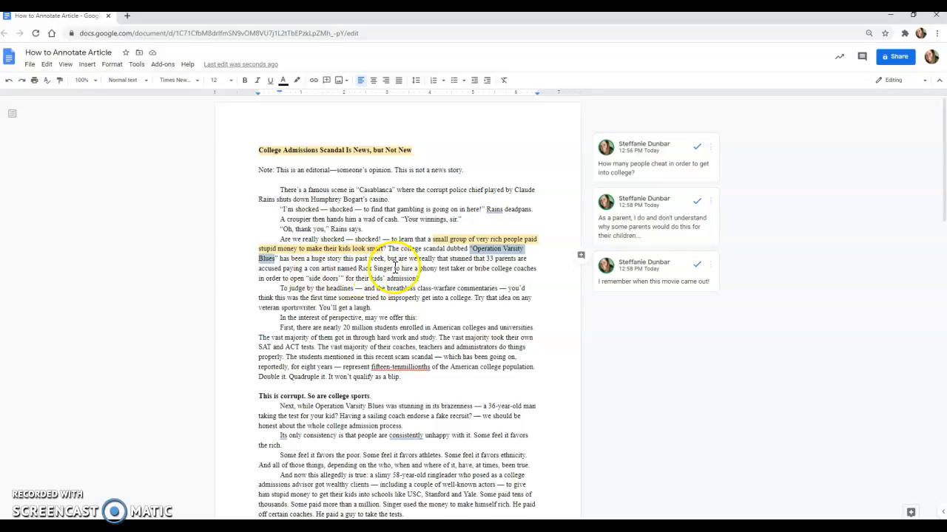
Begin a comment on "phony test taker": "I would find it hard to hire someone to take a test for me, but that's just me.. I need"
click(420, 269)
drag(421, 269, 463, 272)
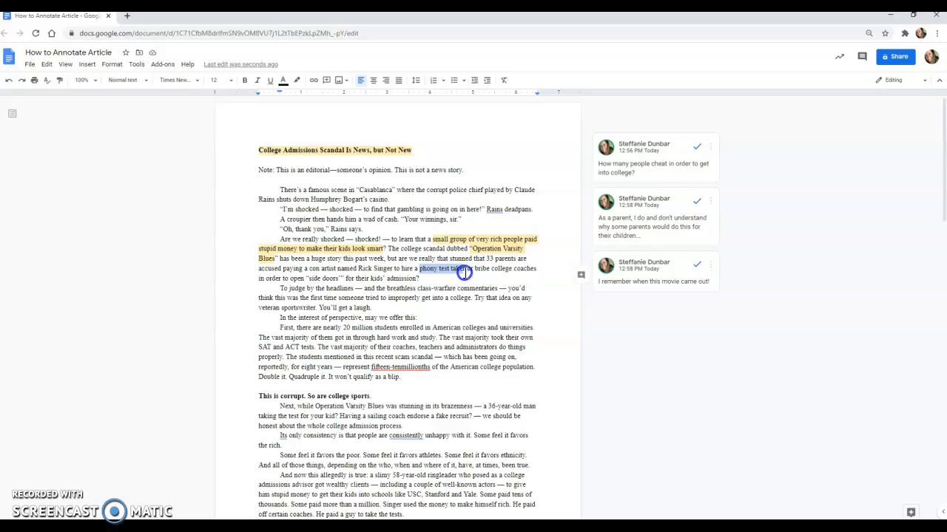
click(580, 279)
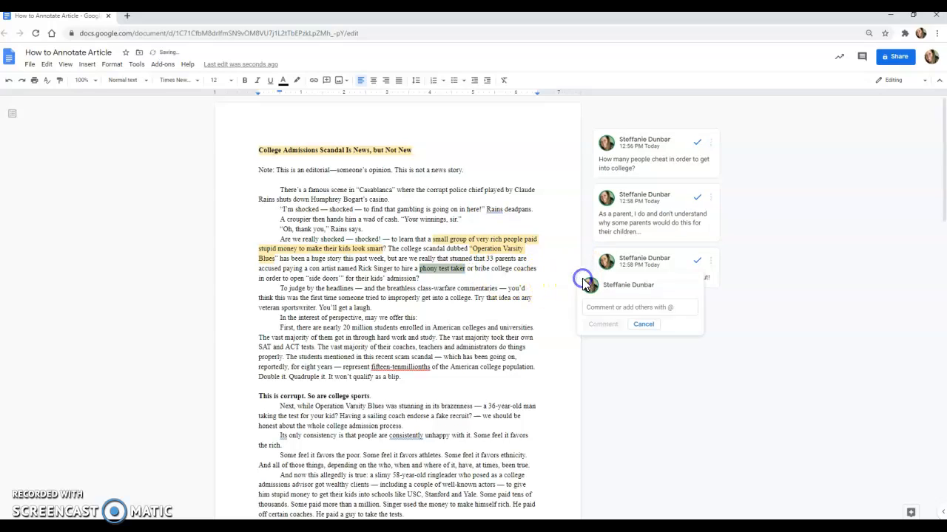
text(I would)
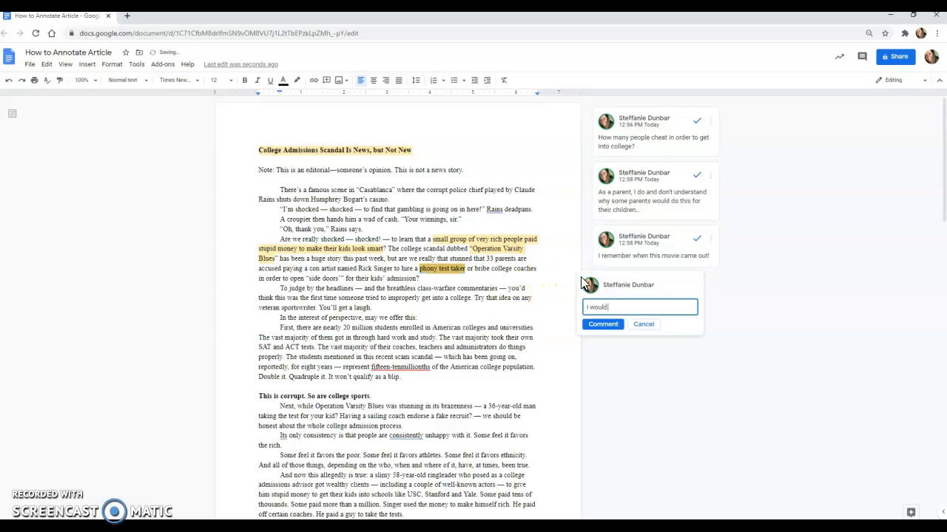
text( find it hard to hire someone to take a t)
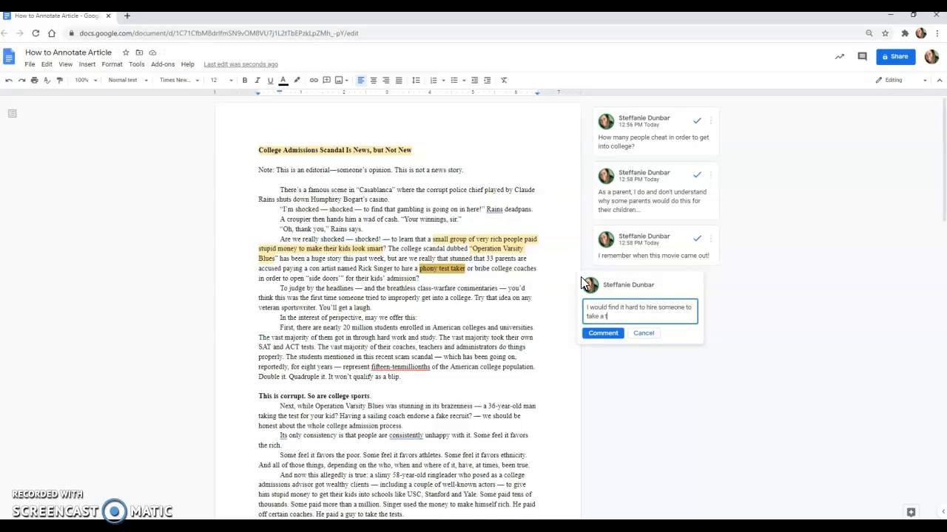
text(est for me, but that's just me.. I need)
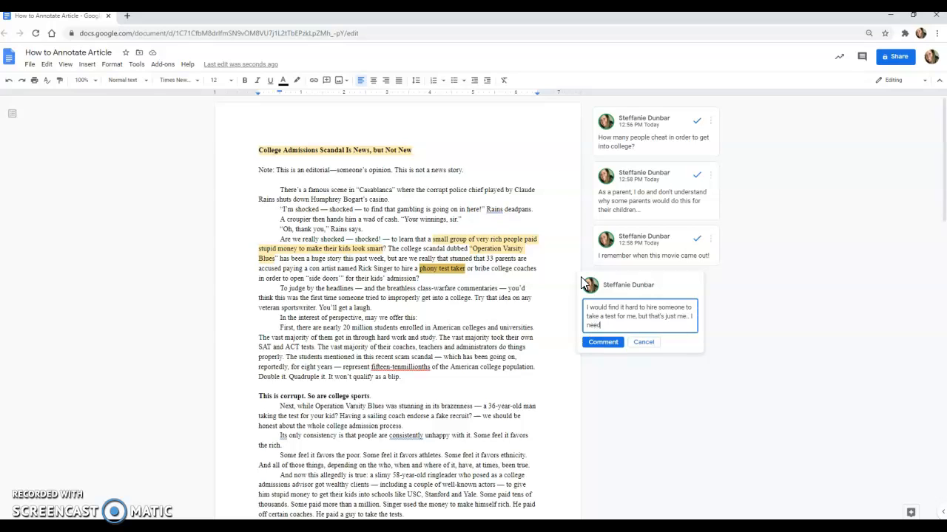
Finish the "phony test taker" comment with "know what has my name attached to it." and post it
text( know what has my name attached to it)
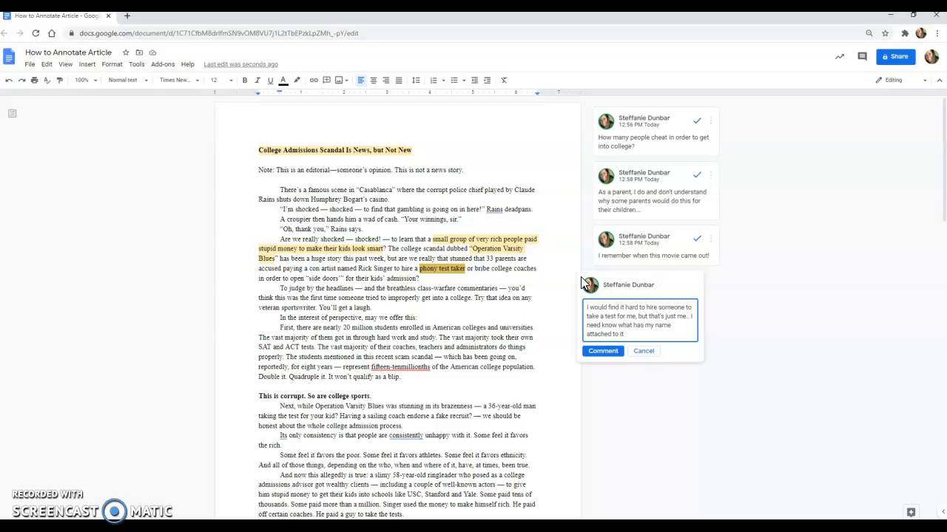
text(.)
click(603, 351)
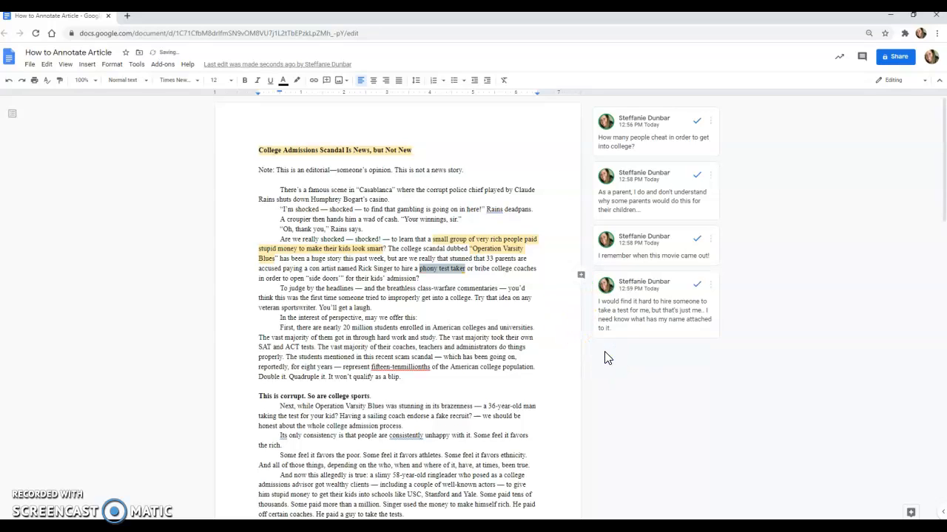
click(500, 327)
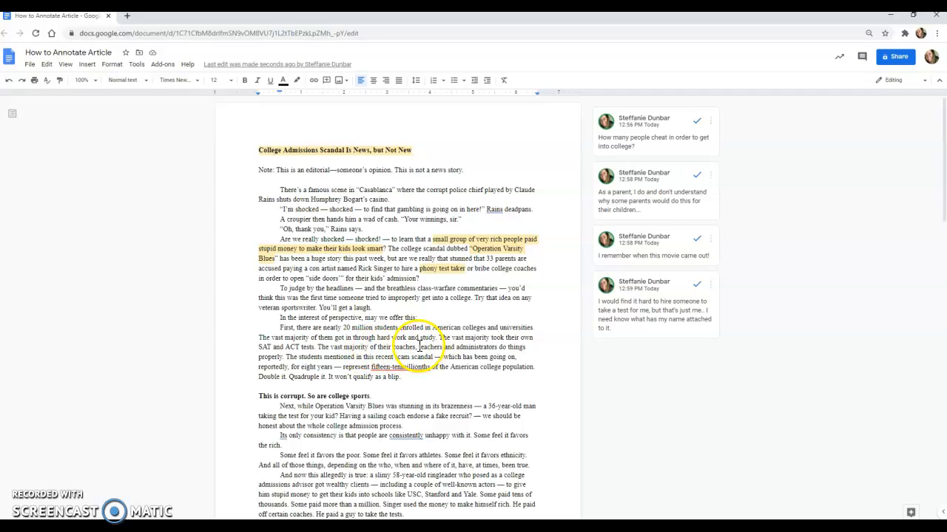
Begin a comment on "coaches, teachers and administrators do things properly" with "I've written numerous letters to colleges"
drag(420, 347, 454, 347)
drag(393, 347, 282, 359)
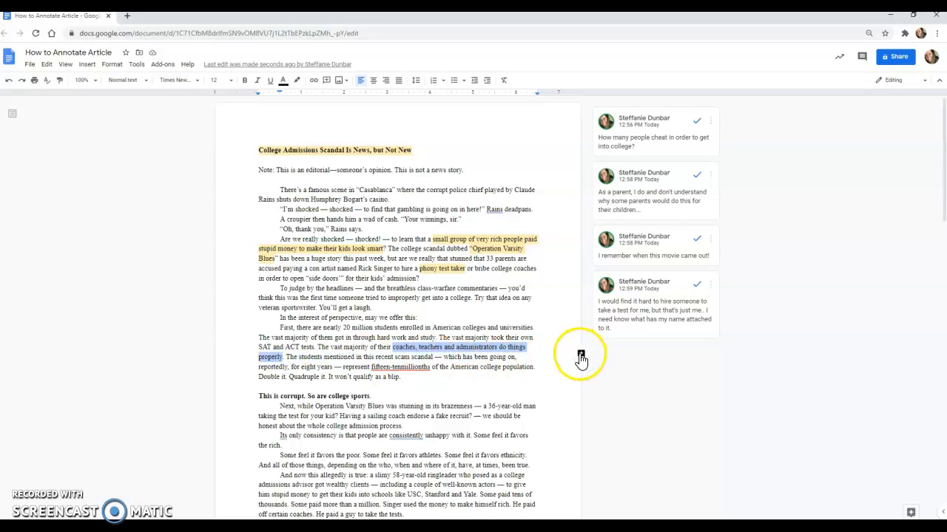
click(581, 355)
text(I've writt)
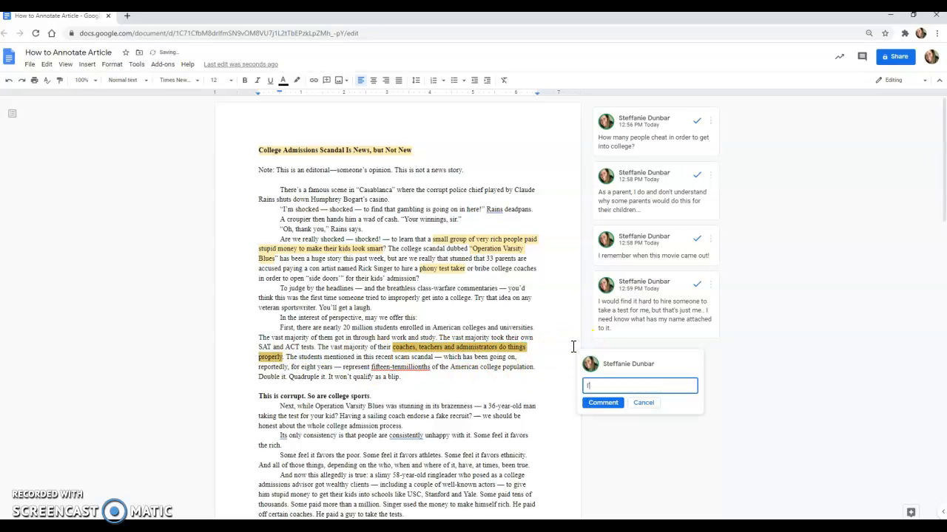
text(en numerous)
text( college)
key(BackSpace)
key(BackSpace)
key(BackSpace)
key(BackSpace)
key(BackSpace)
key(BackSpace)
key(BackSpace)
text(letters to colleges)
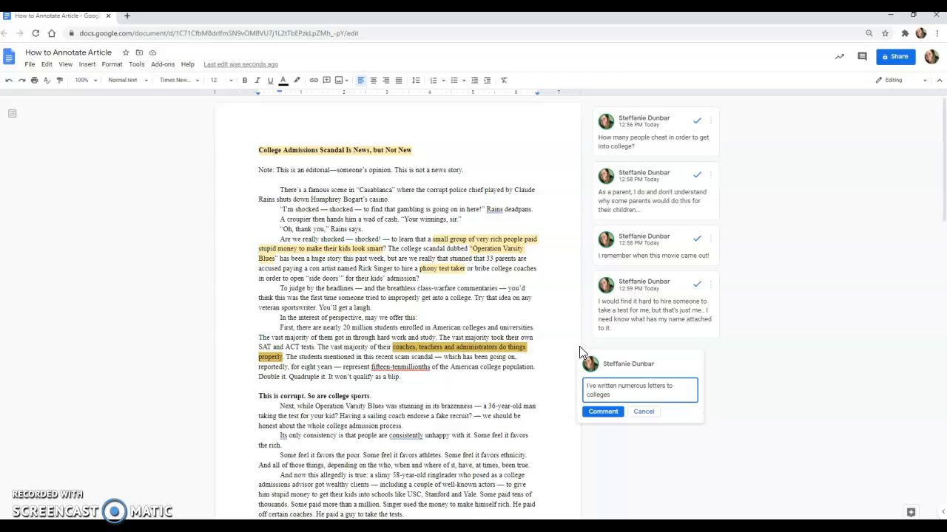
Complete the comment with "on behalf of students and their character/academics over the years. Yes, people do do things the correct way!" and post it
text( on behalf of students and their character)
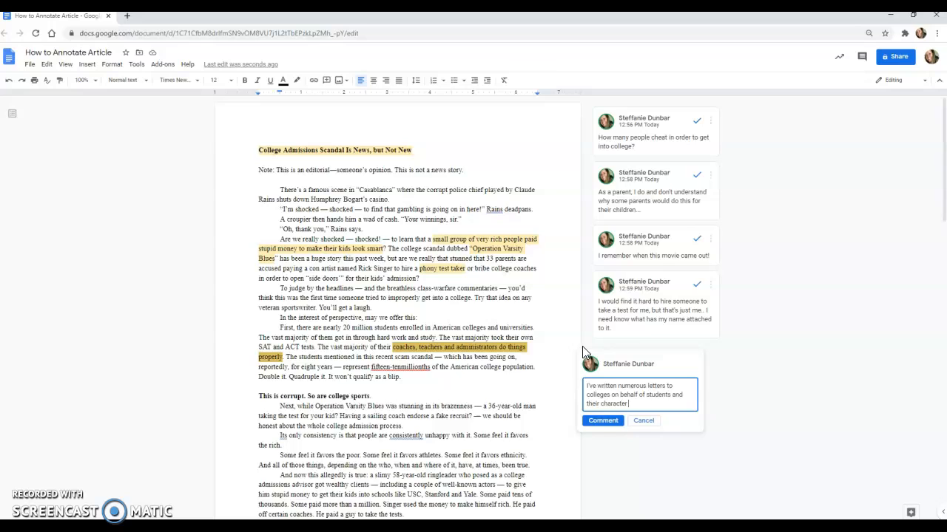
text(.academics over the year)
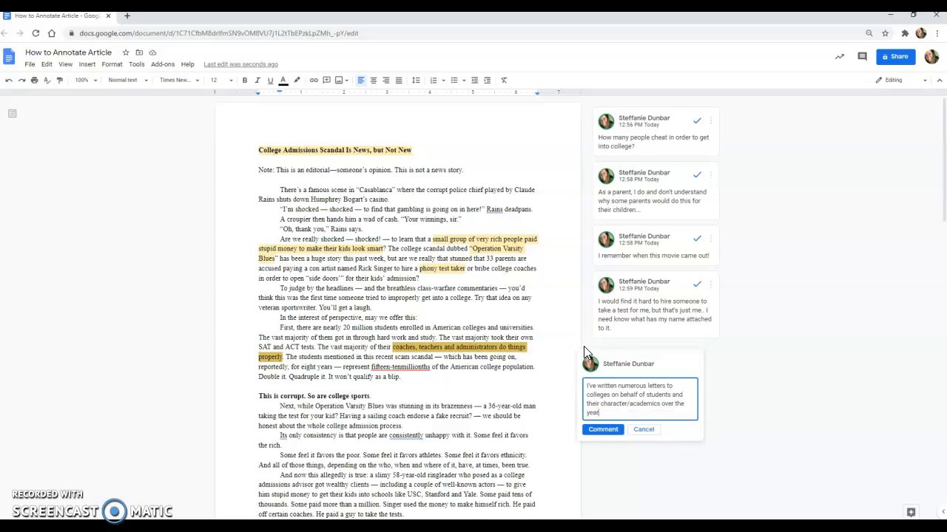
text(s.  Yes, people.do do things the correct way!)
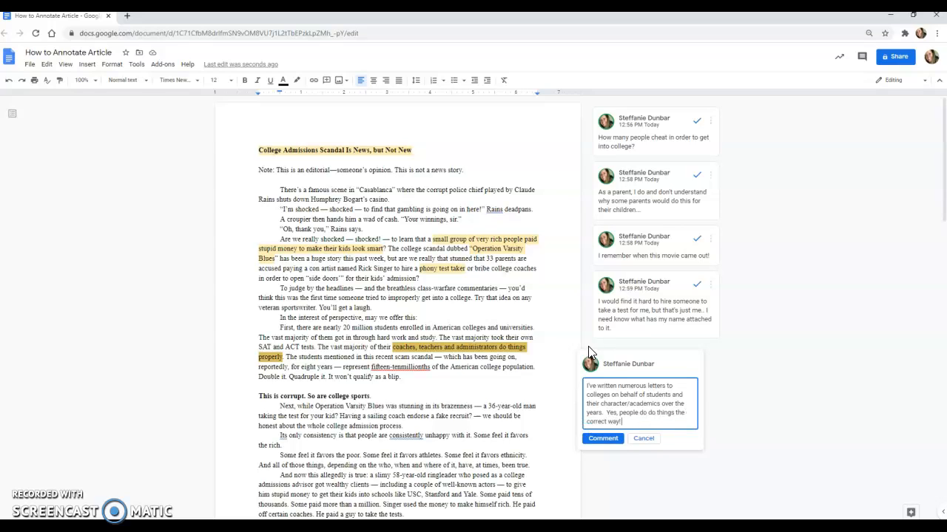
click(599, 438)
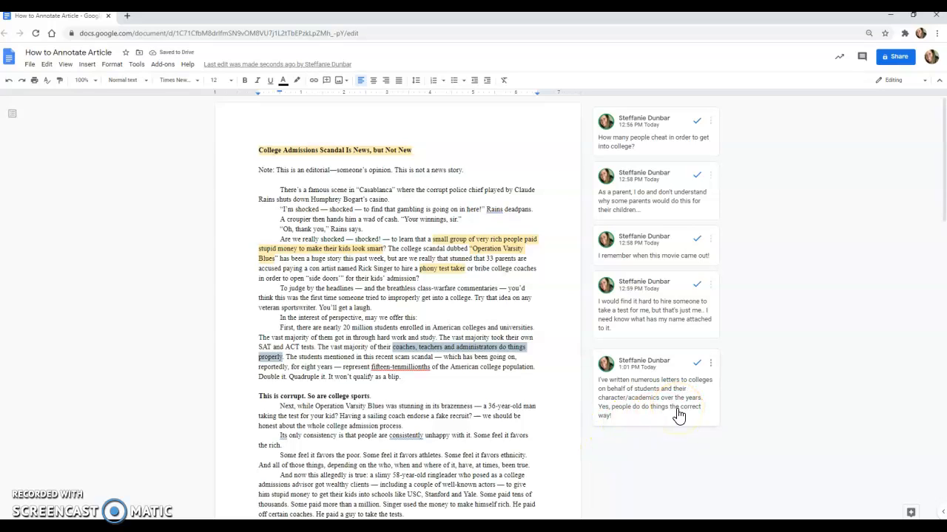
click(482, 418)
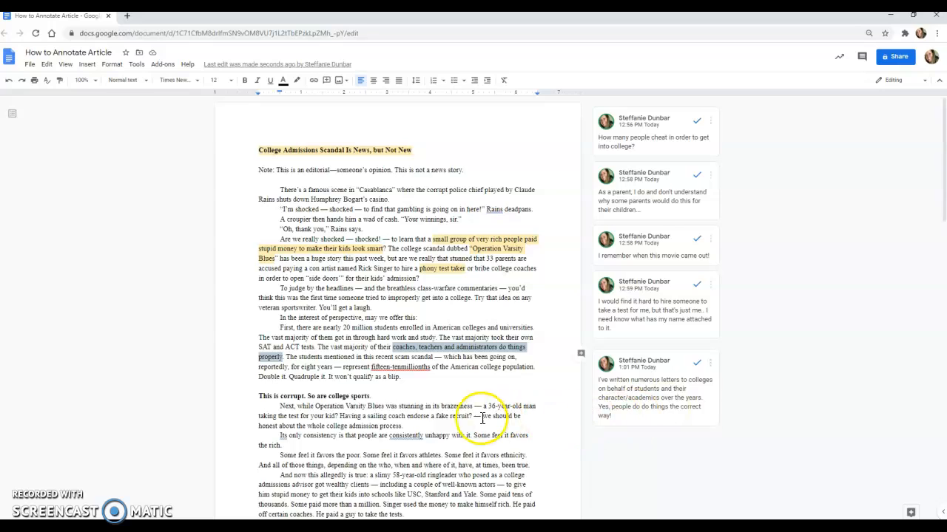
click(442, 385)
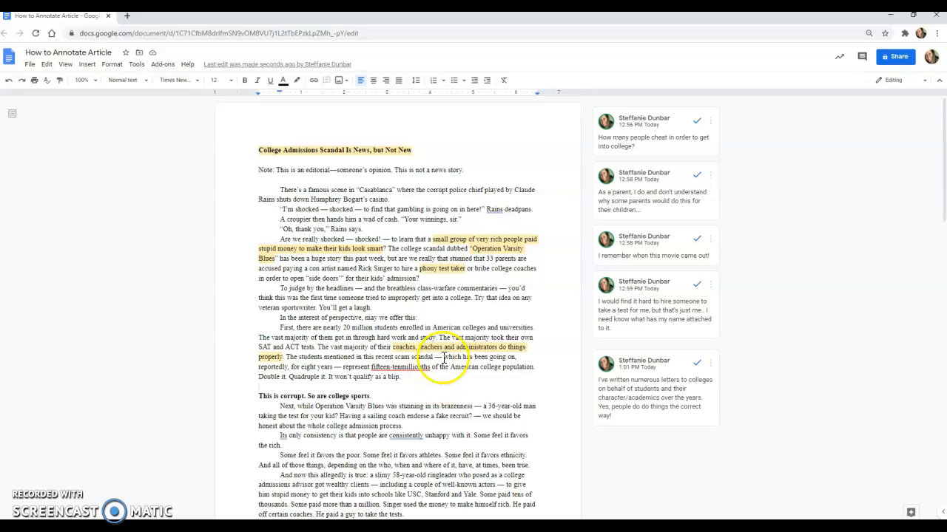
Begin a comment on "SAT and ACT tests" with "Yes, these tests are difficult, but with hard work and determination, they are"
drag(258, 347, 312, 347)
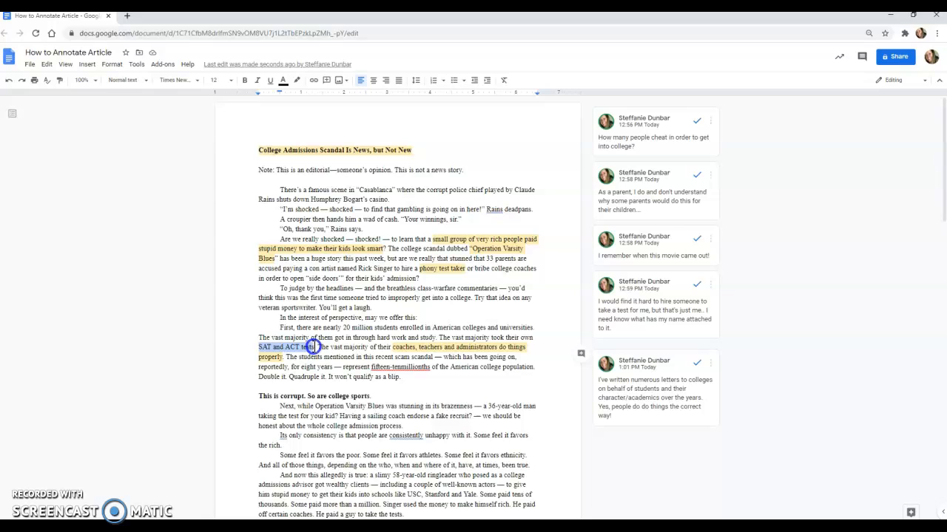
click(581, 355)
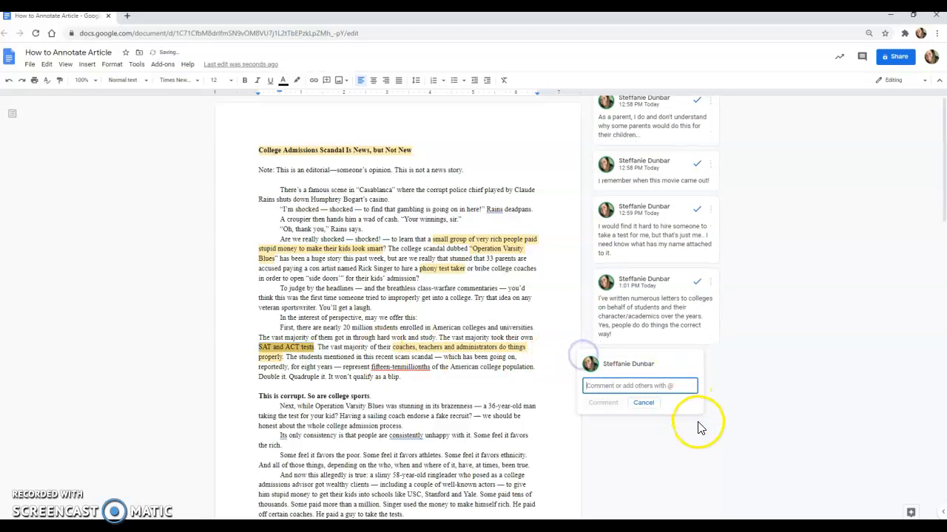
text(Y)
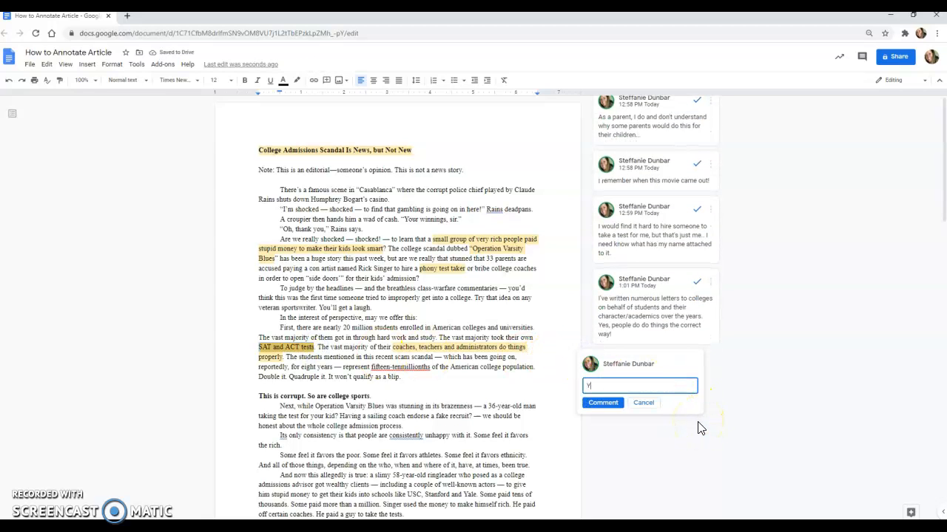
text(es, these tests are difficult, b)
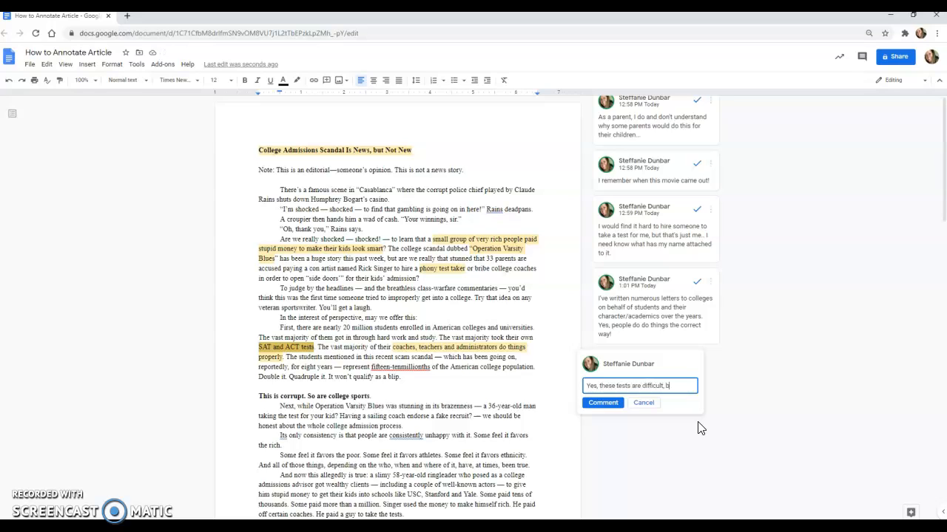
text(ut with hard wor)
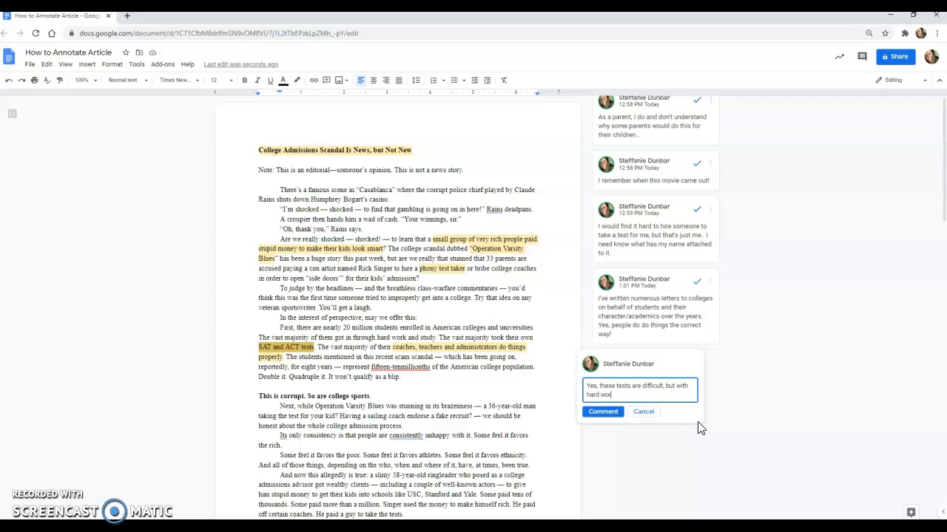
text(k and determination, they are ac)
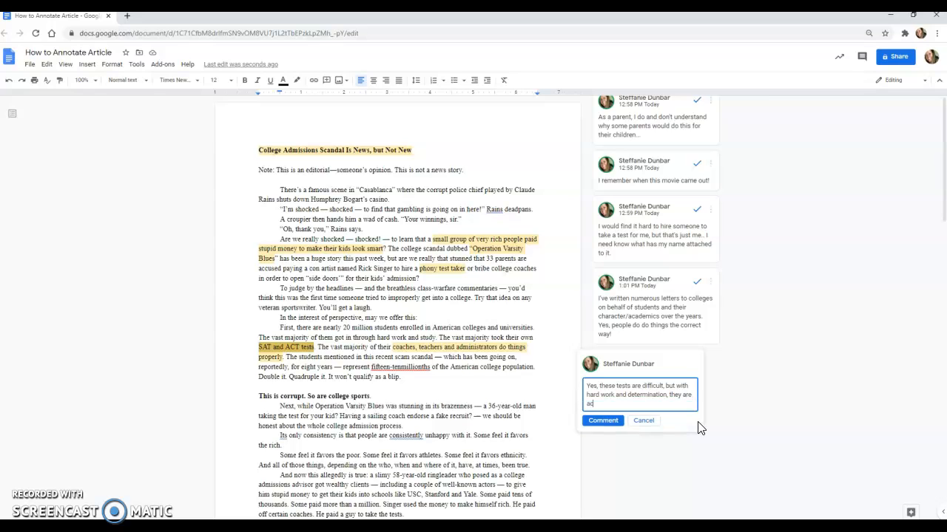
Complete the "SAT and ACT tests" comment with "tests that students can be successful on." and post it
key(BackSpace)
key(BackSpace)
key(BackSpace)
key(BackSpace)
key(BackSpace)
key(BackSpace)
key(BackSpace)
text(are tests that can be)
key(BackSpace)
key(BackSpace)
key(BackSpace)
key(BackSpace)
key(BackSpace)
key(BackSpace)
text(studetns)
key(BackSpace)
key(BackSpace)
key(BackSpace)
key(BackSpace)
text(ents can be successful on.)
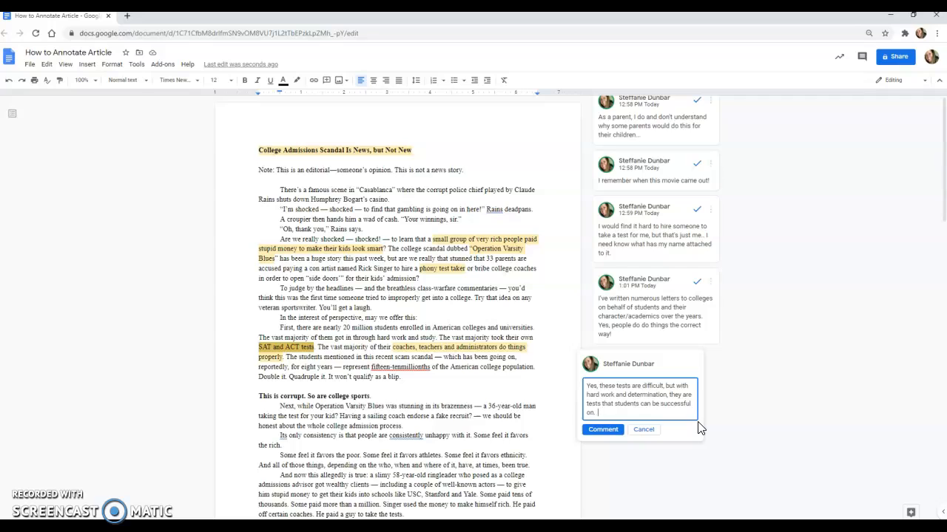
click(610, 430)
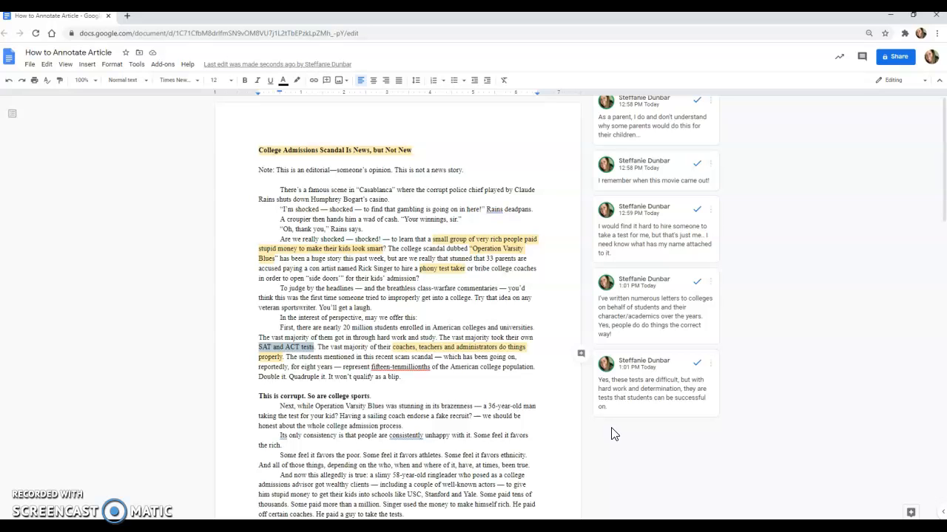
scroll(611, 435, down, 5)
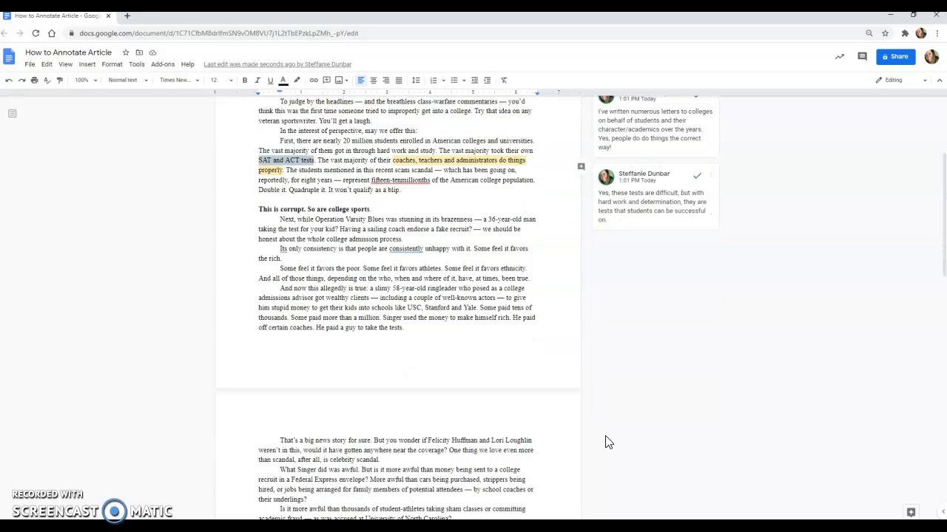
scroll(603, 439, down, 5)
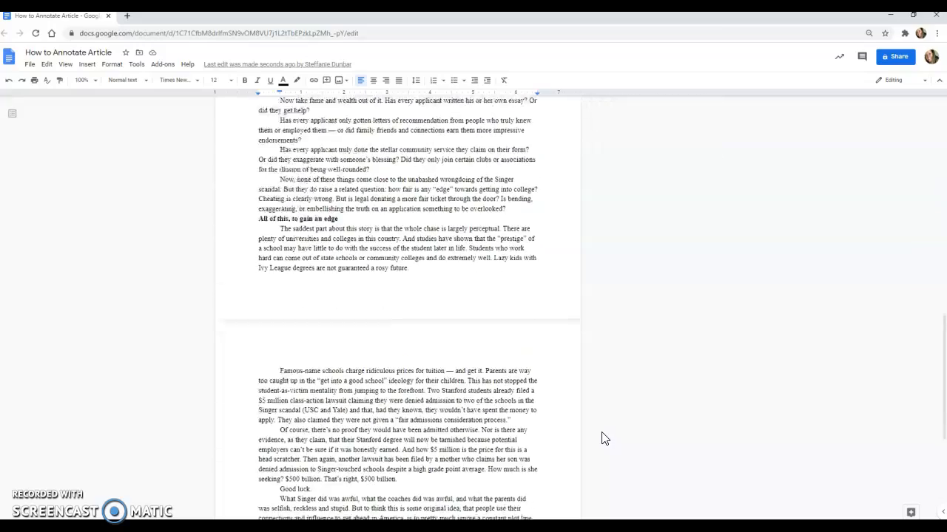
scroll(597, 439, up, 5)
scroll(595, 439, up, 5)
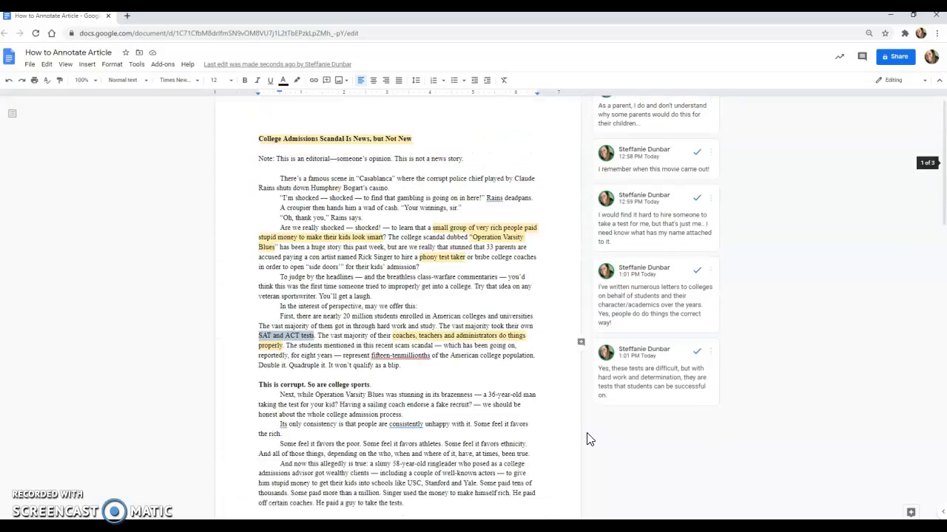